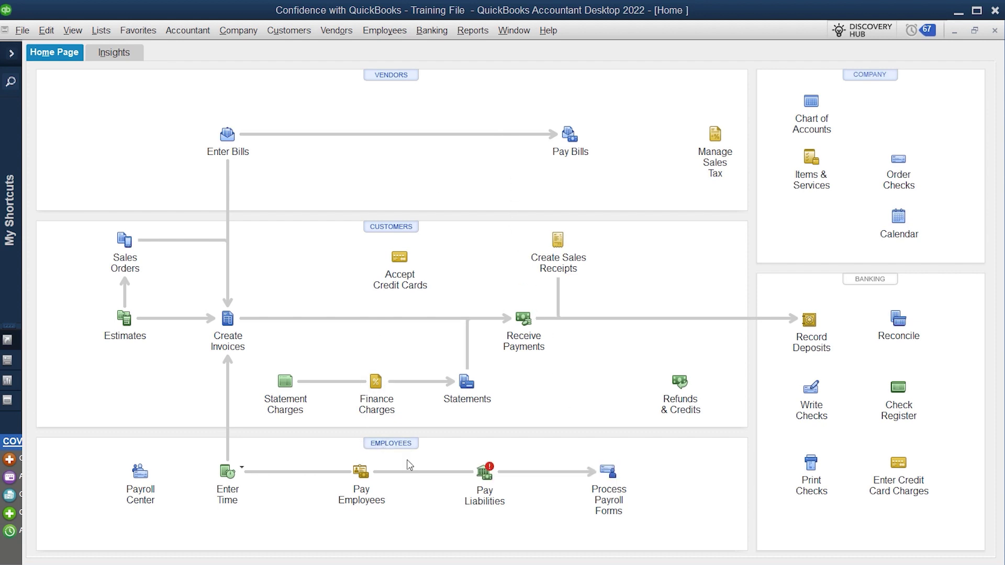
# Open the Payroll Liability Balances report for January–May 2022, showing 928.16 owed in February.
pyautogui.click(473, 30)
pyautogui.moveTo(538, 252)
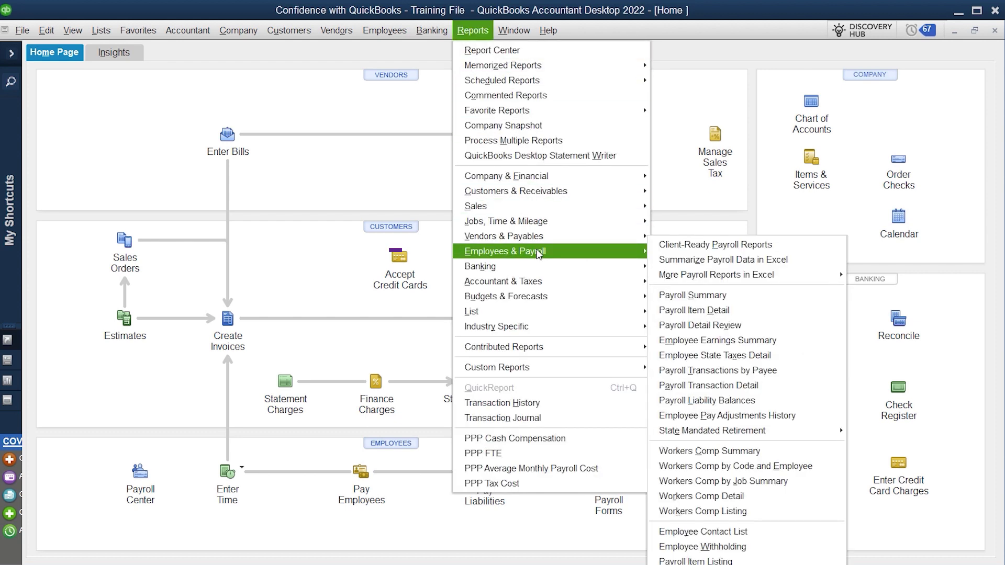
pyautogui.click(749, 401)
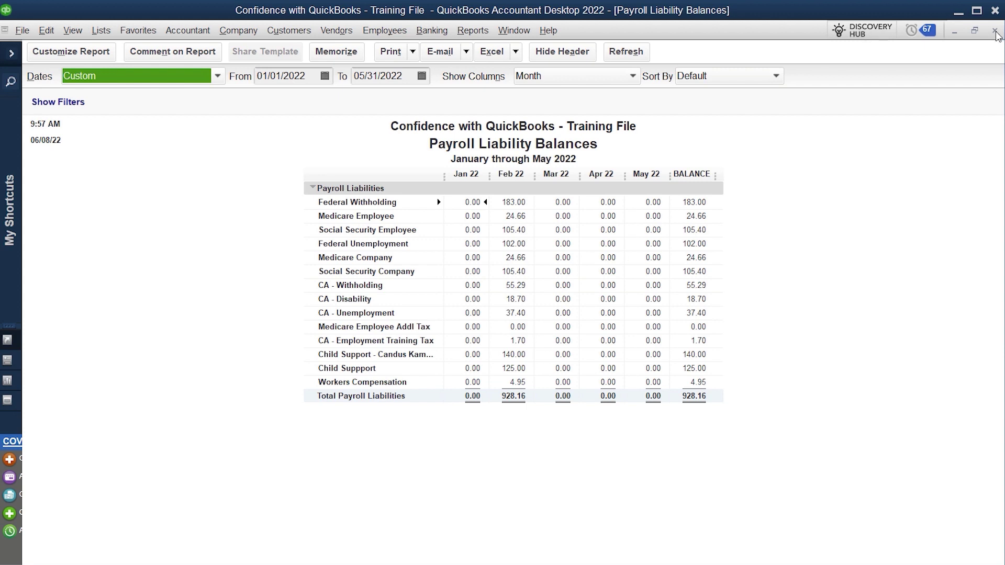
pyautogui.click(995, 30)
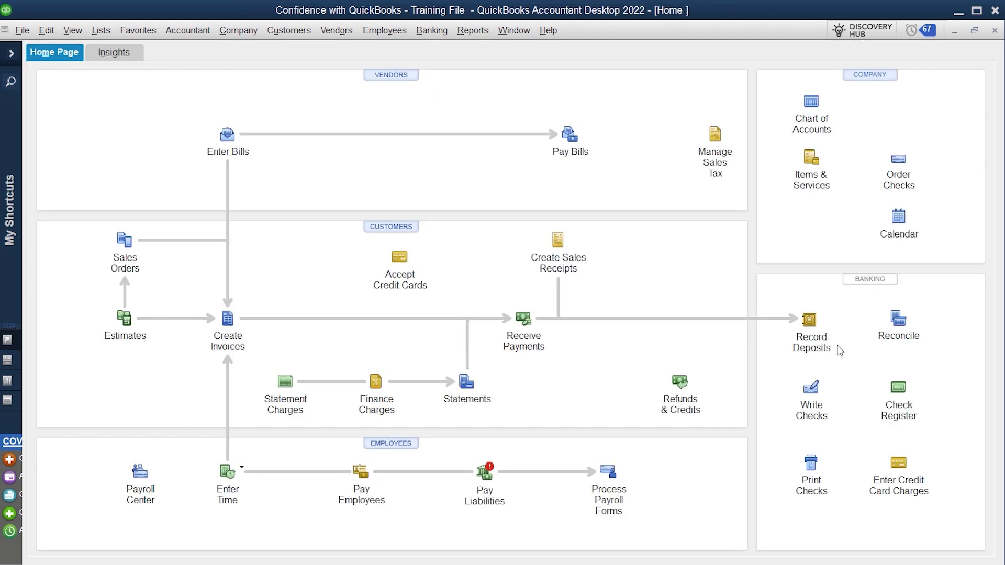
pyautogui.click(818, 414)
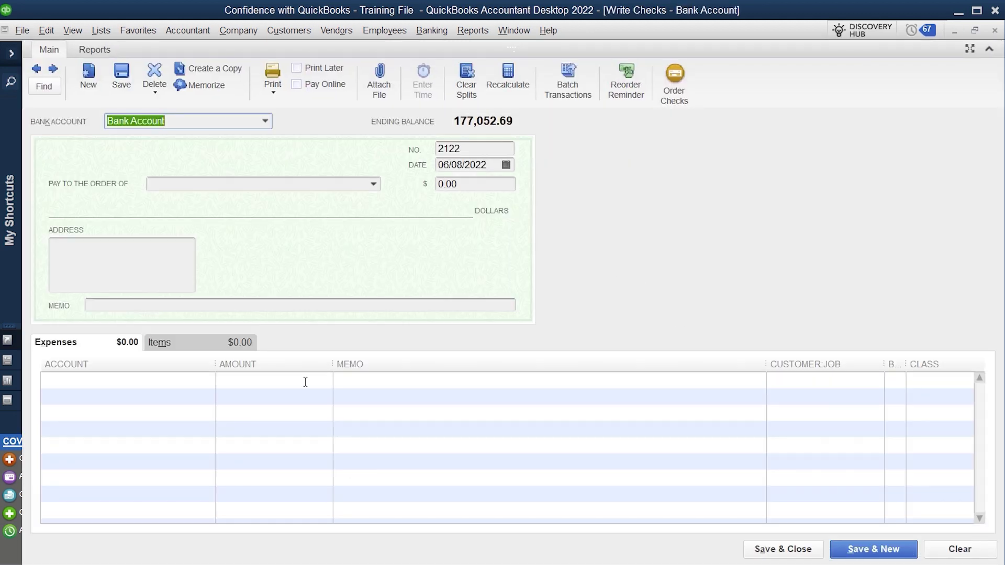
pyautogui.click(213, 382)
pyautogui.click(209, 381)
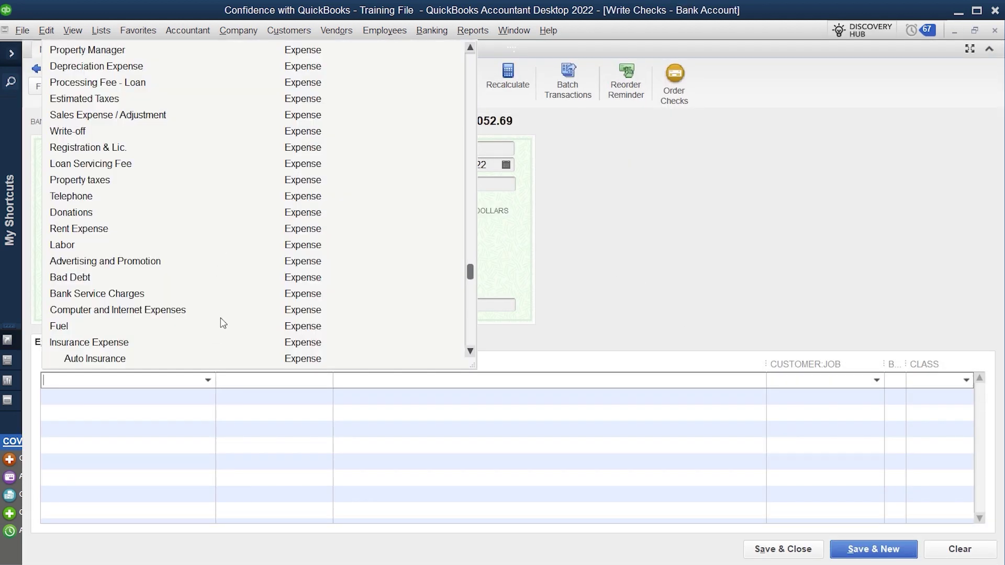
pyautogui.click(958, 79)
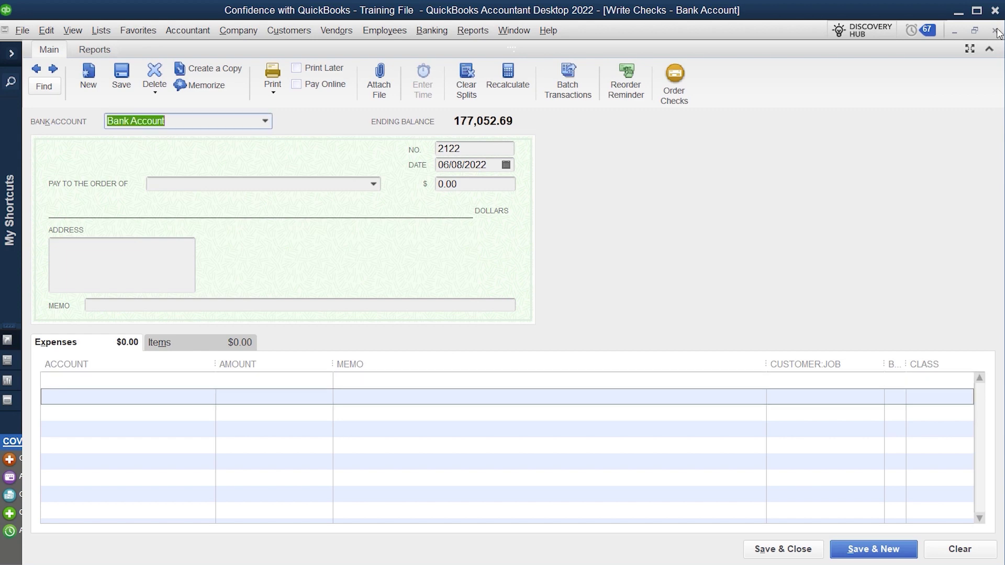
pyautogui.click(996, 30)
pyautogui.click(100, 33)
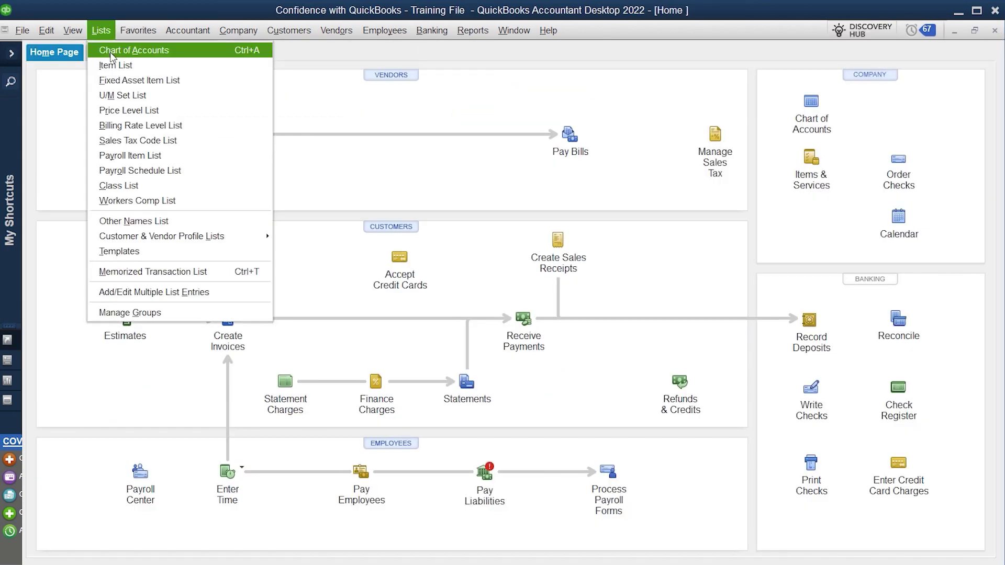
pyautogui.click(112, 51)
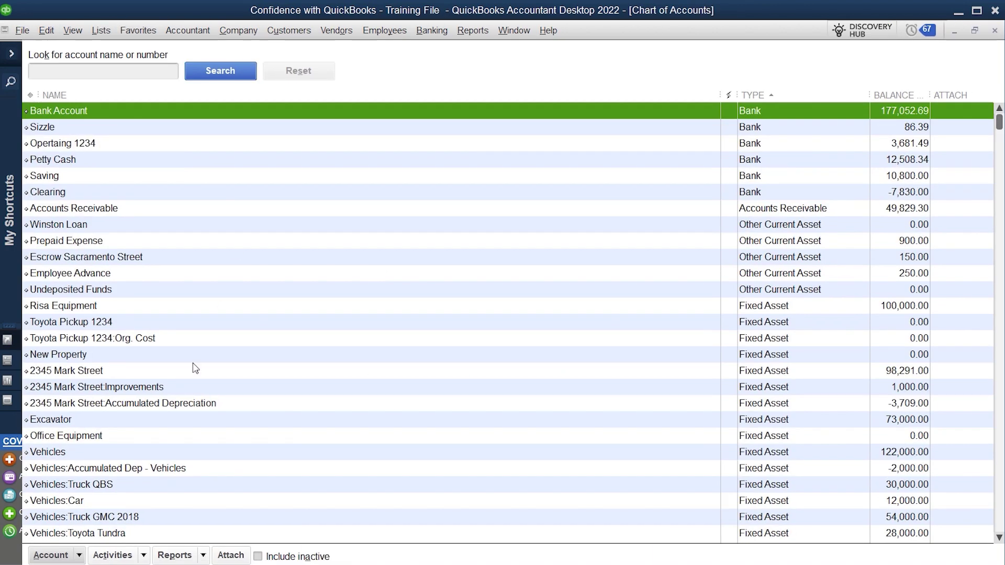
pyautogui.scroll(-6, 173, 442)
pyautogui.scroll(-2, 174, 443)
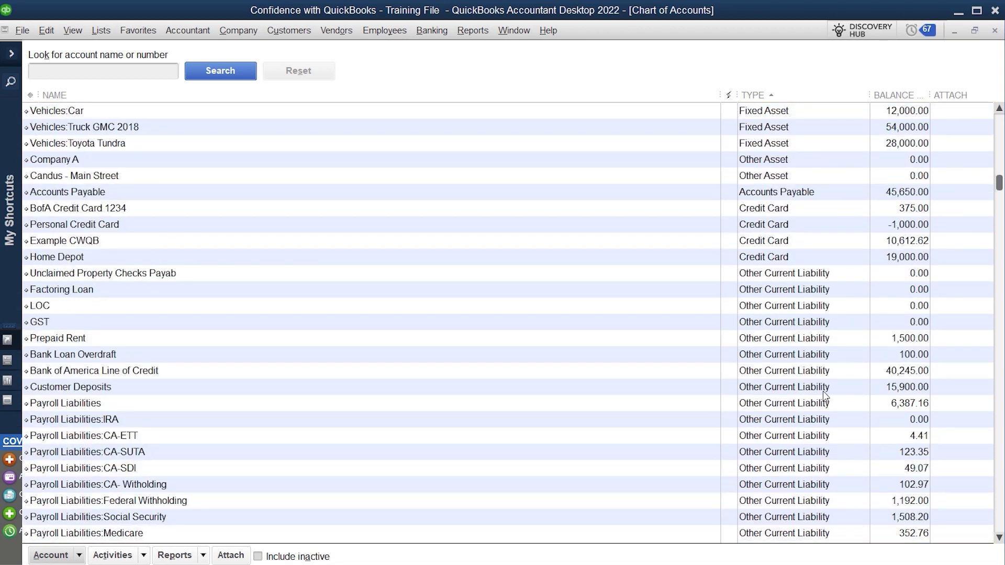
pyautogui.click(995, 30)
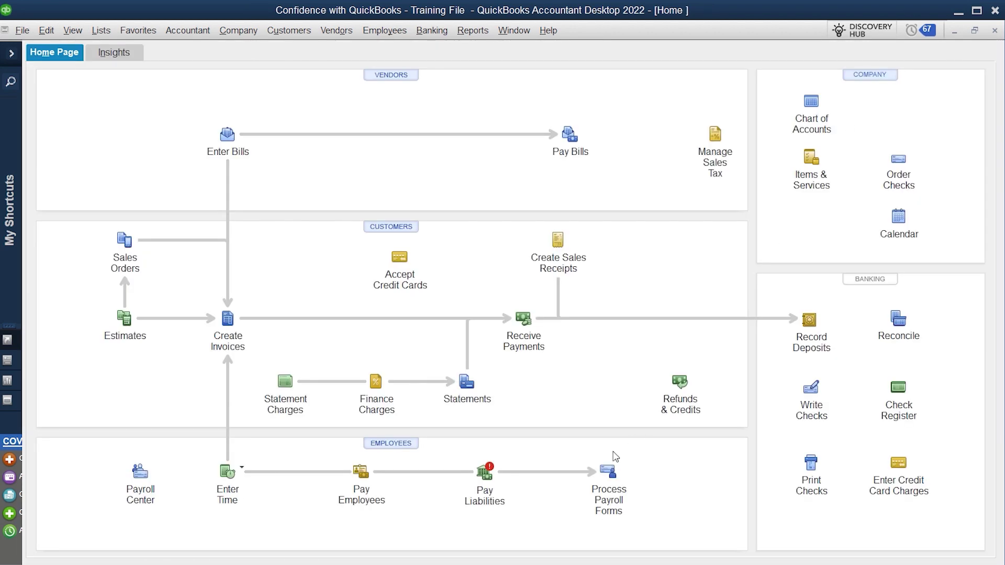
# In Pay Liabilities, tick the three February 2022 liabilities totalling 657.11 and start a custom payment.
pyautogui.click(484, 502)
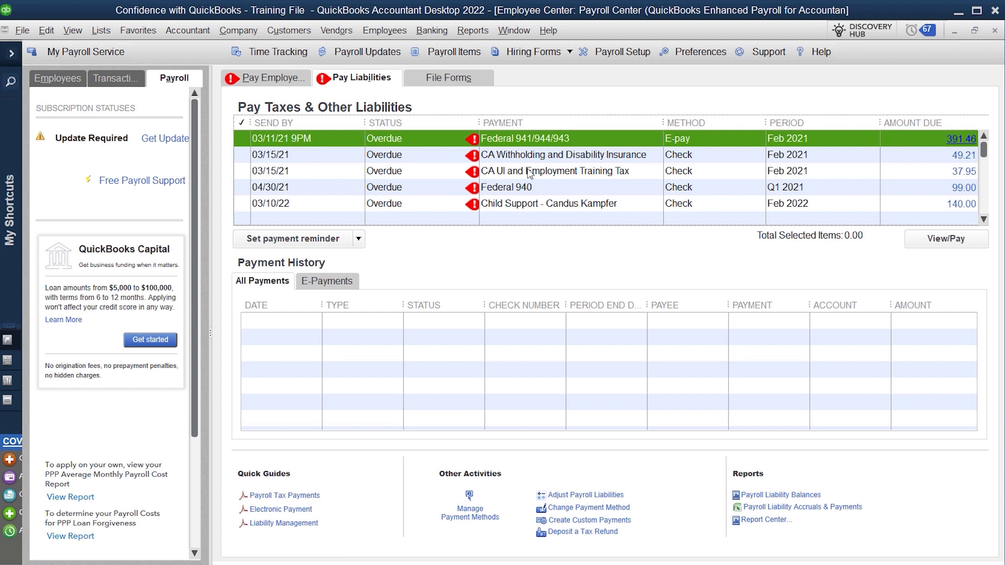
pyautogui.moveTo(983, 146); pyautogui.dragTo(983, 195)
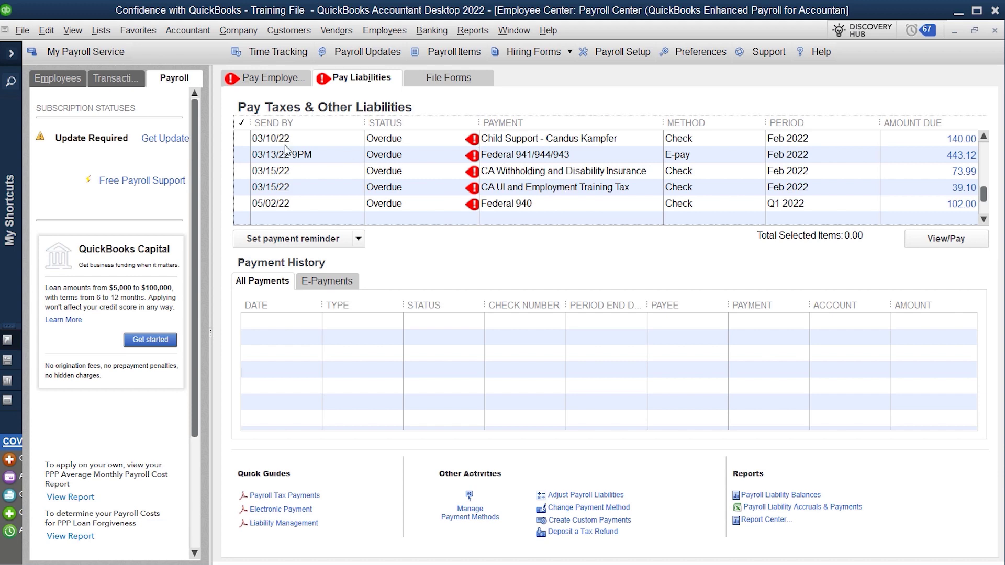
pyautogui.click(243, 138)
pyautogui.click(244, 155)
pyautogui.click(243, 171)
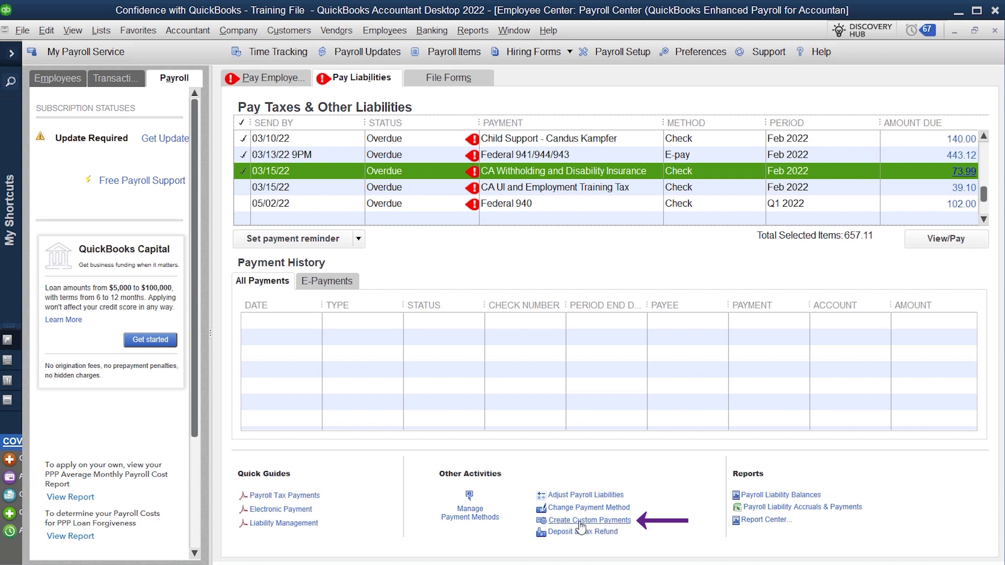
pyautogui.click(594, 521)
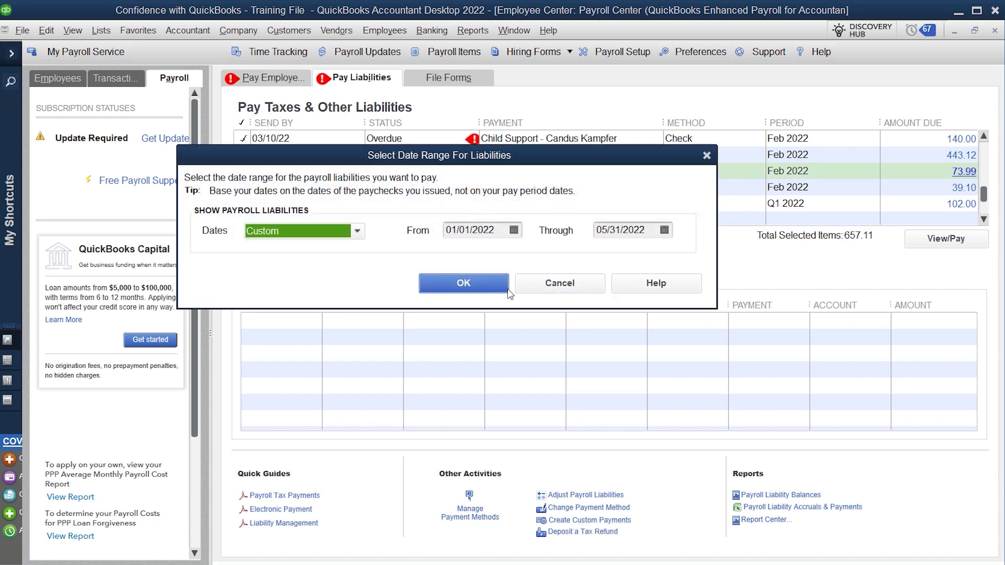
# Accept the 01/01–05/31/2022 range and mark four CA liabilities, then discard the payment and close Payroll Center.
pyautogui.click(475, 286)
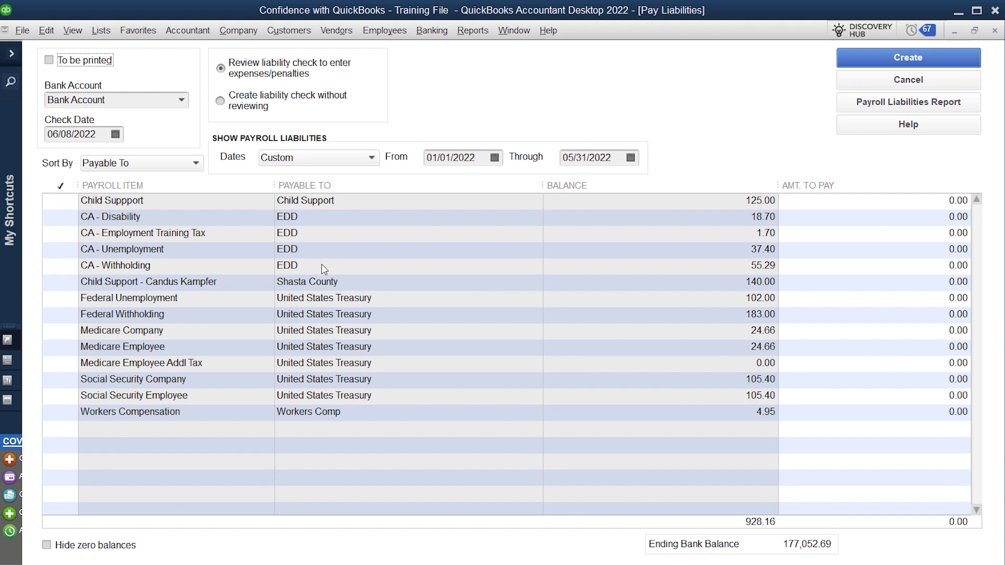
pyautogui.click(63, 218)
pyautogui.click(63, 234)
pyautogui.click(62, 250)
pyautogui.click(62, 266)
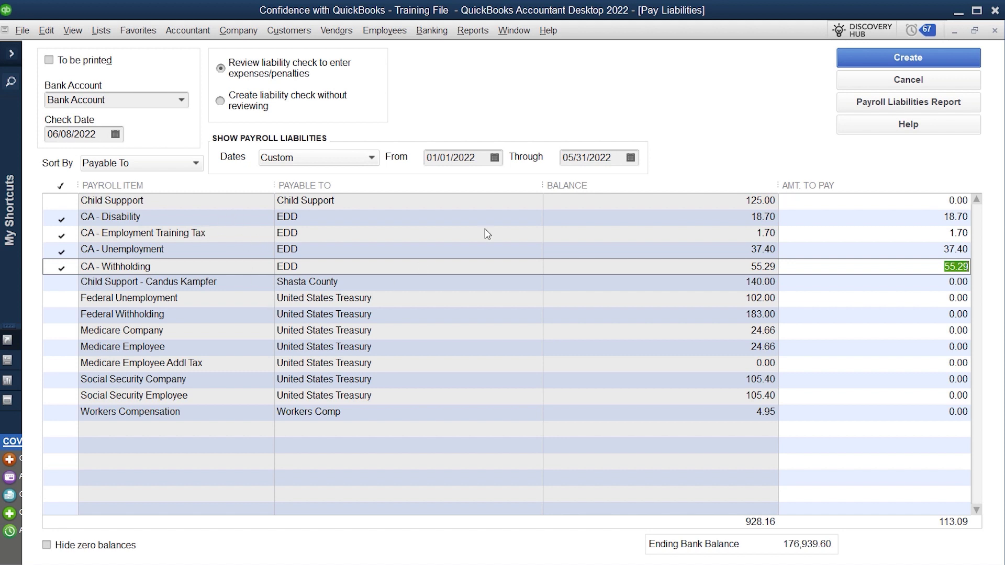
pyautogui.click(966, 86)
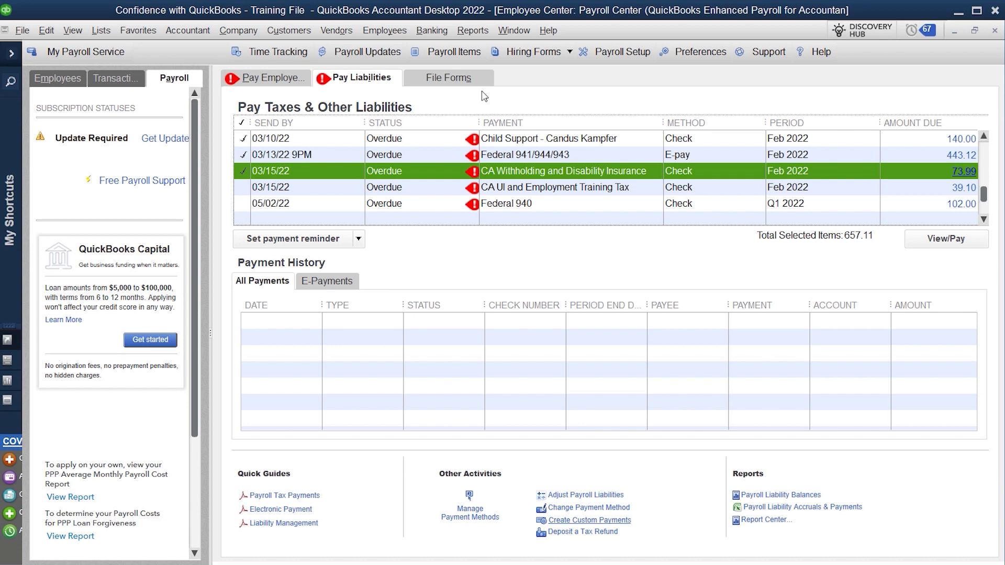
pyautogui.click(994, 31)
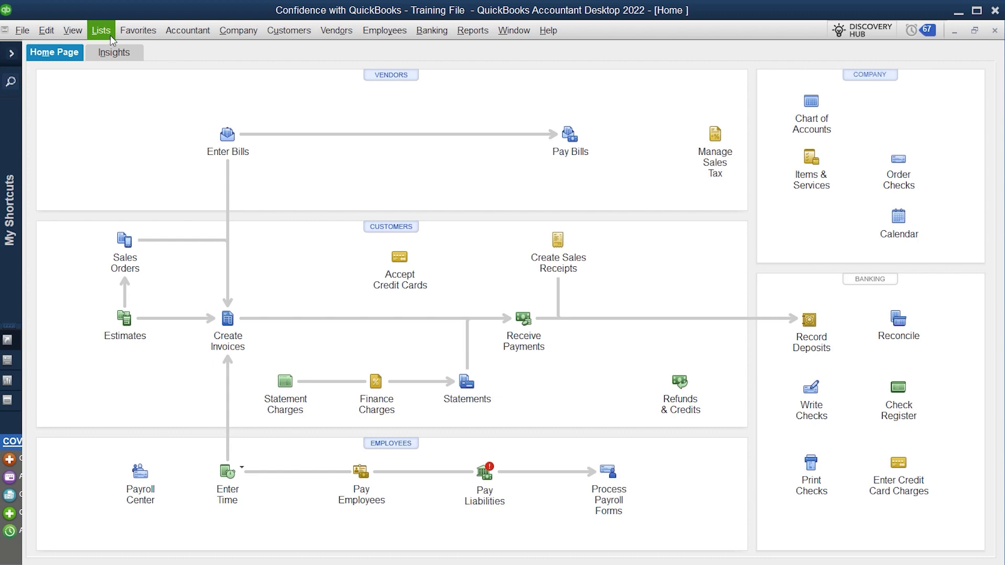
# Open the Child Suppport item from the Payroll Item List for editing.
pyautogui.click(110, 35)
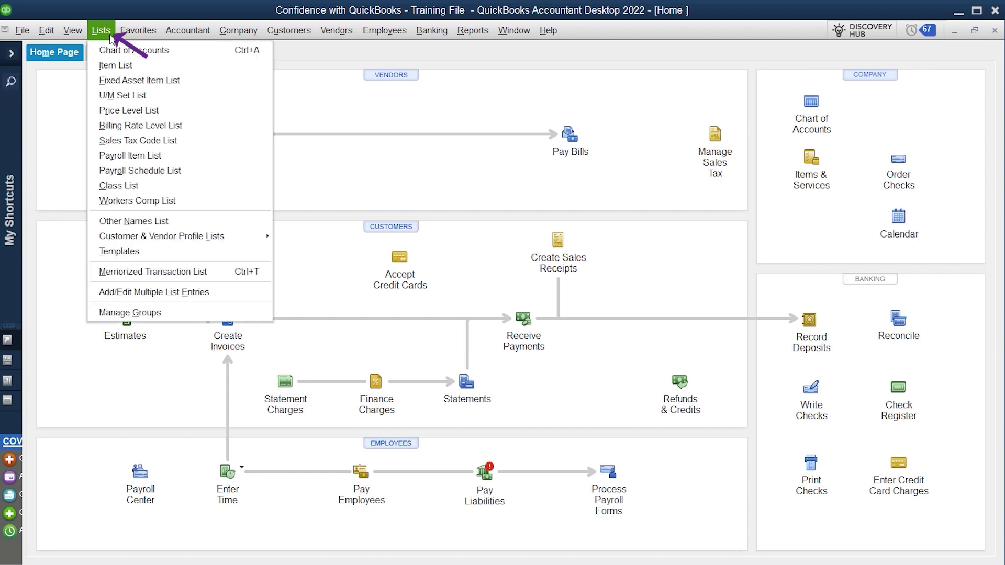
pyautogui.click(158, 155)
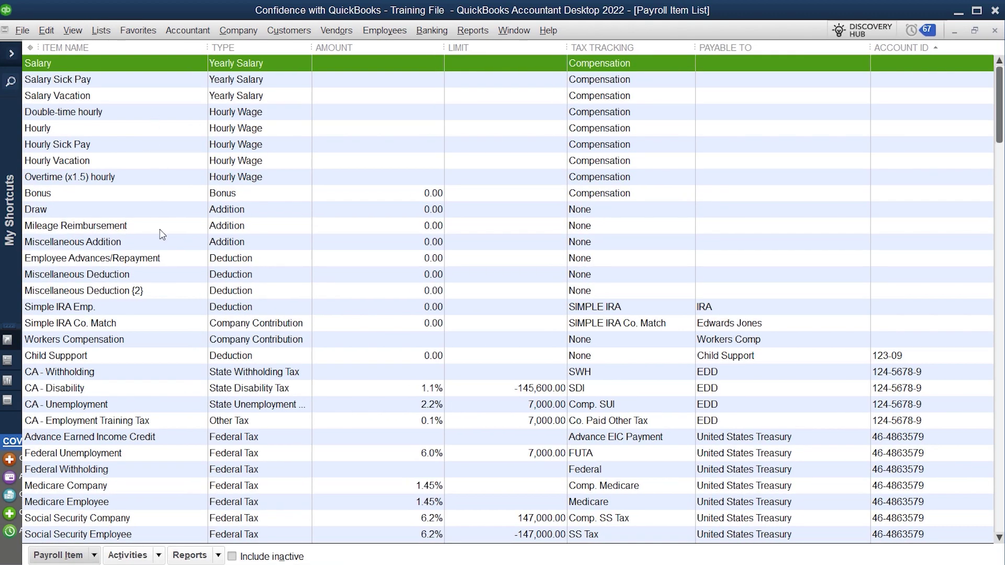
pyautogui.click(116, 359)
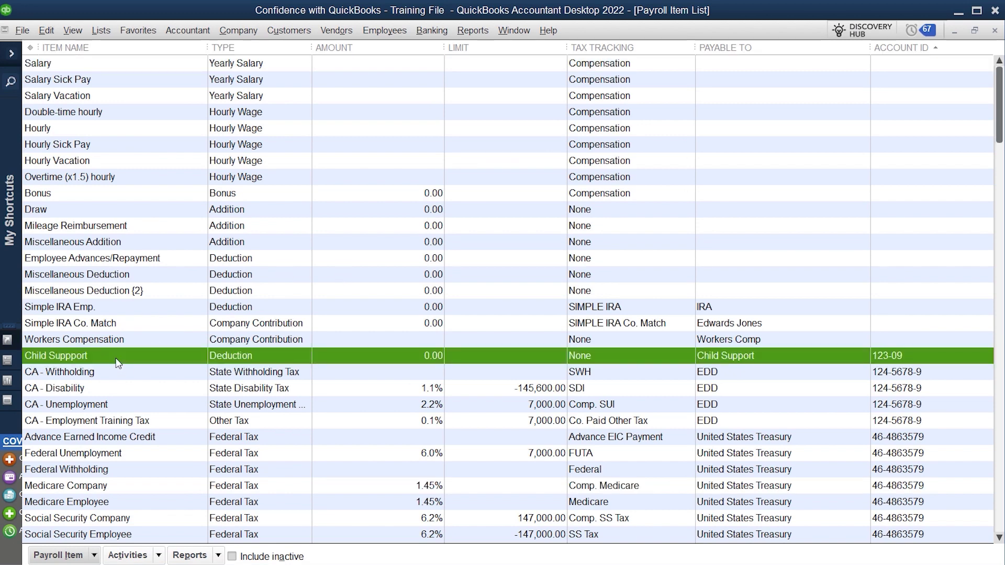
pyautogui.doubleClick(118, 362)
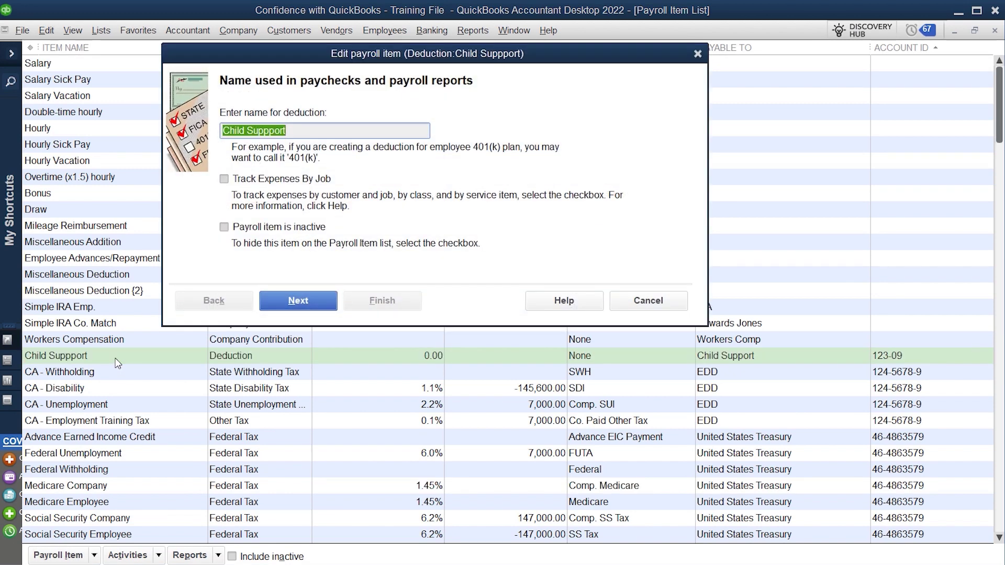
# Review the agency page: Child Support agency, ID 123-09, and the liability account choices.
pyautogui.moveTo(291, 130); pyautogui.dragTo(221, 130)
pyautogui.click(309, 301)
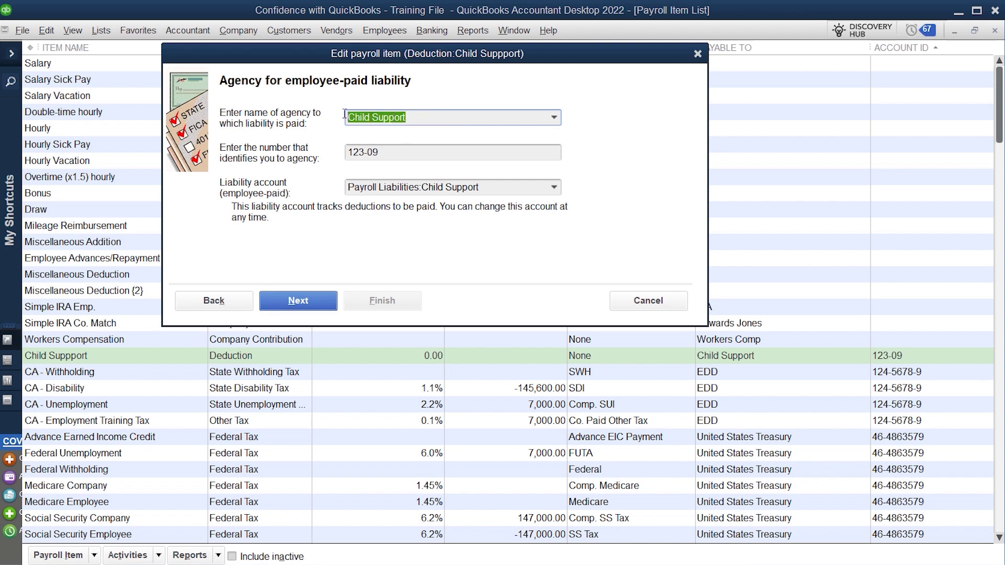
pyautogui.click(554, 118)
pyautogui.click(554, 118)
pyautogui.click(350, 153)
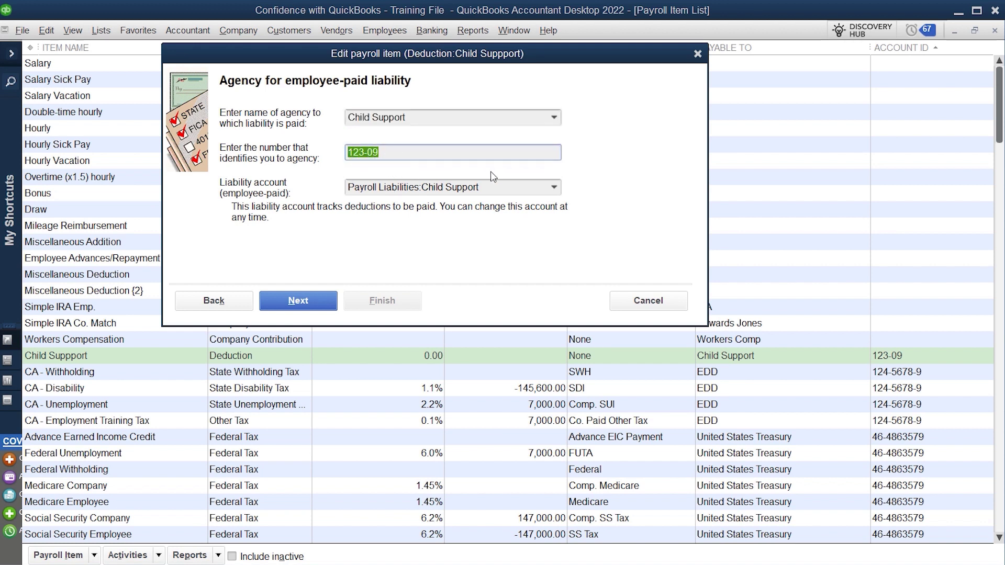
pyautogui.click(554, 188)
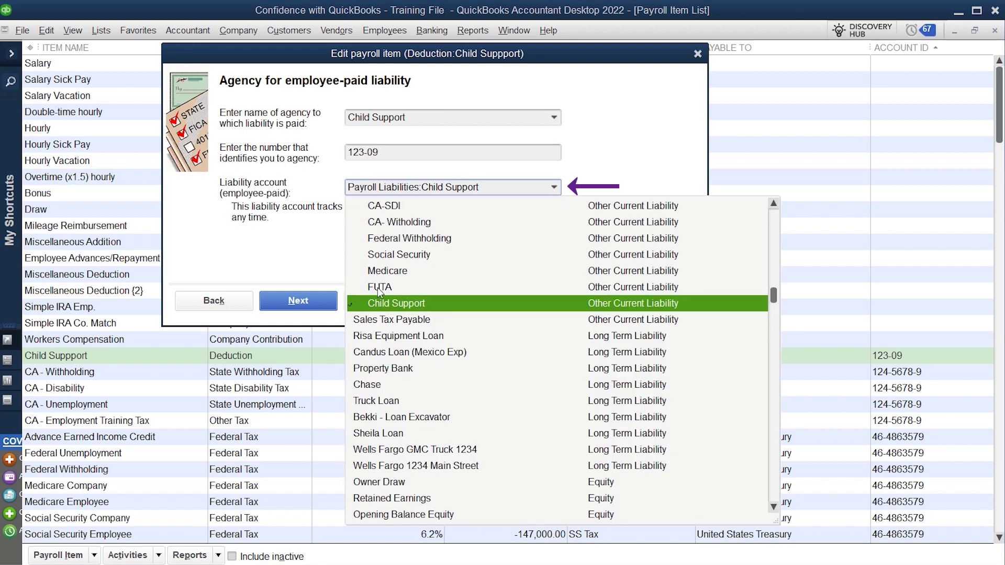
# Switch the liability account to Payroll Liabilities, then back to Payroll Liabilities:Child Support.
pyautogui.scroll(2, 410, 304)
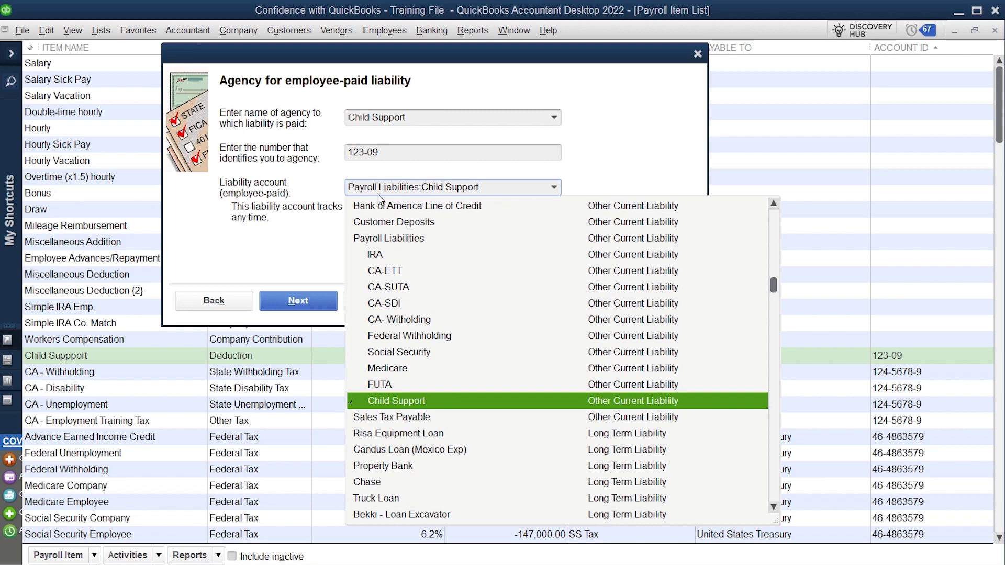
pyautogui.click(394, 238)
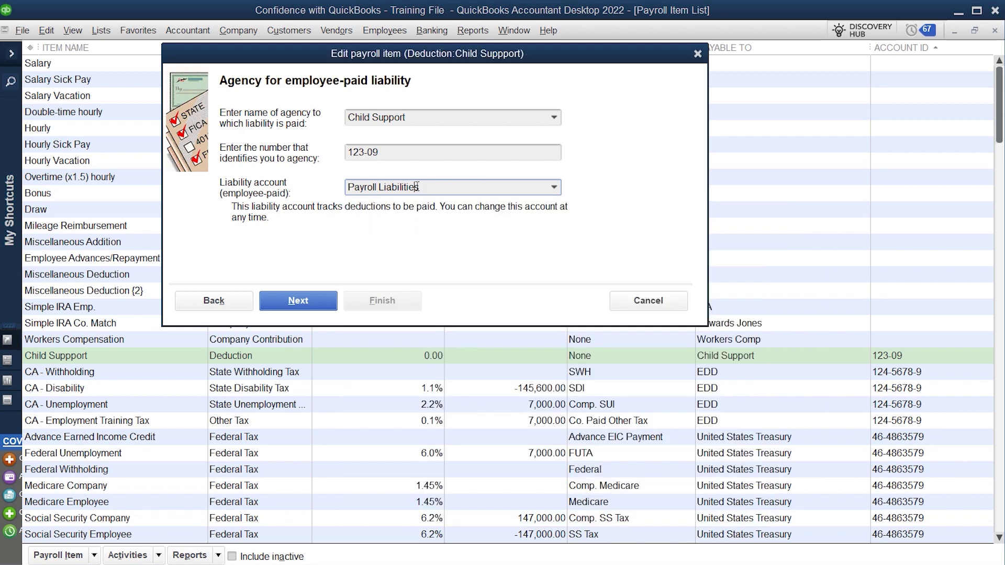
pyautogui.click(554, 188)
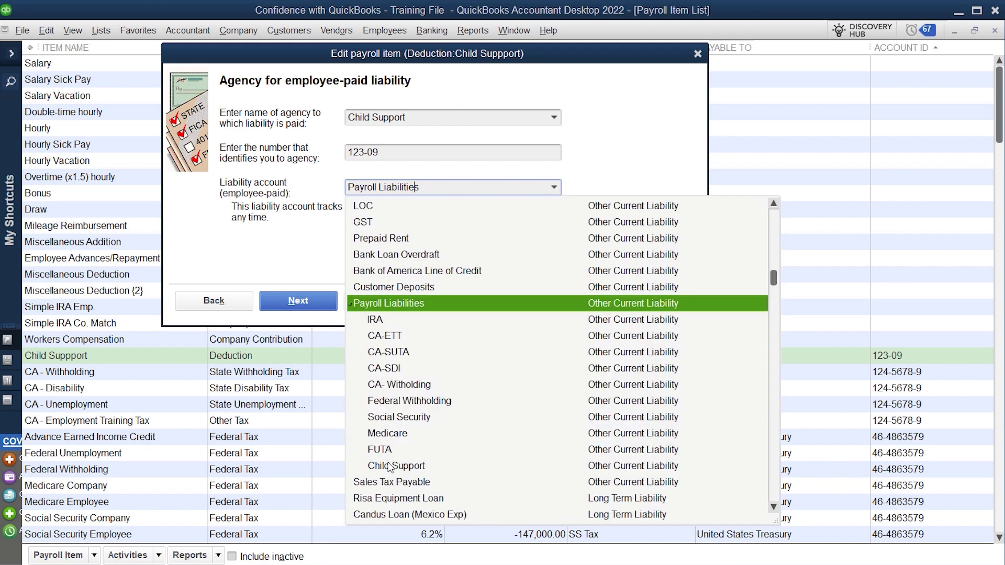
pyautogui.click(389, 466)
# Step past the tax tracking, taxes, gross vs. net and rate pages and finish the Child Suppport edit.
pyautogui.click(334, 308)
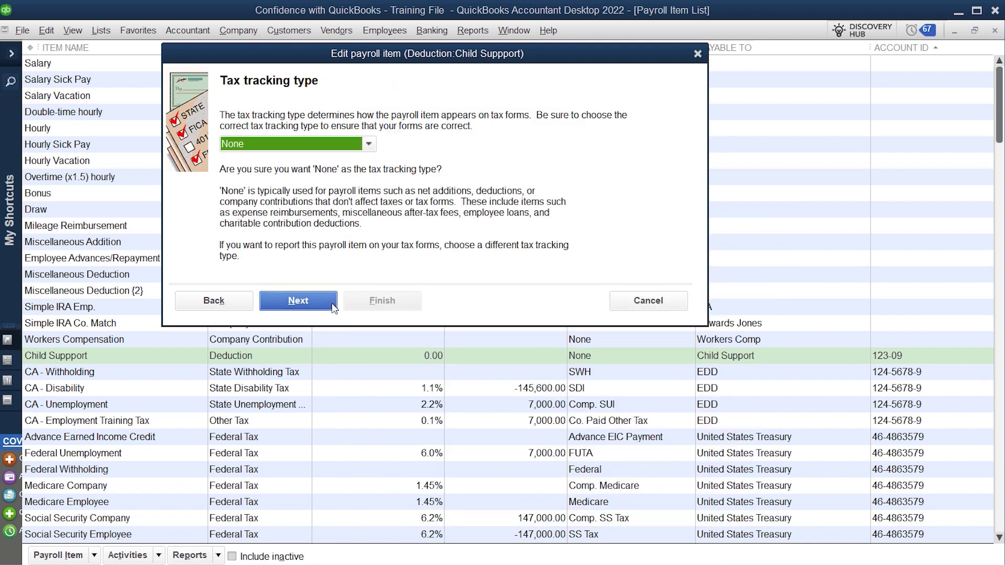
pyautogui.click(334, 307)
pyautogui.click(334, 308)
pyautogui.click(333, 306)
pyautogui.click(333, 306)
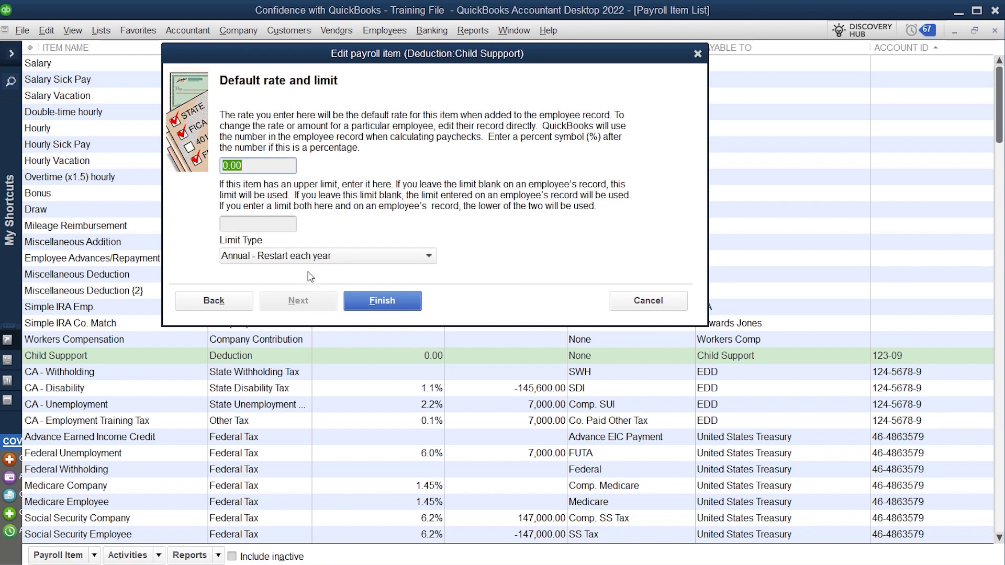
pyautogui.click(385, 300)
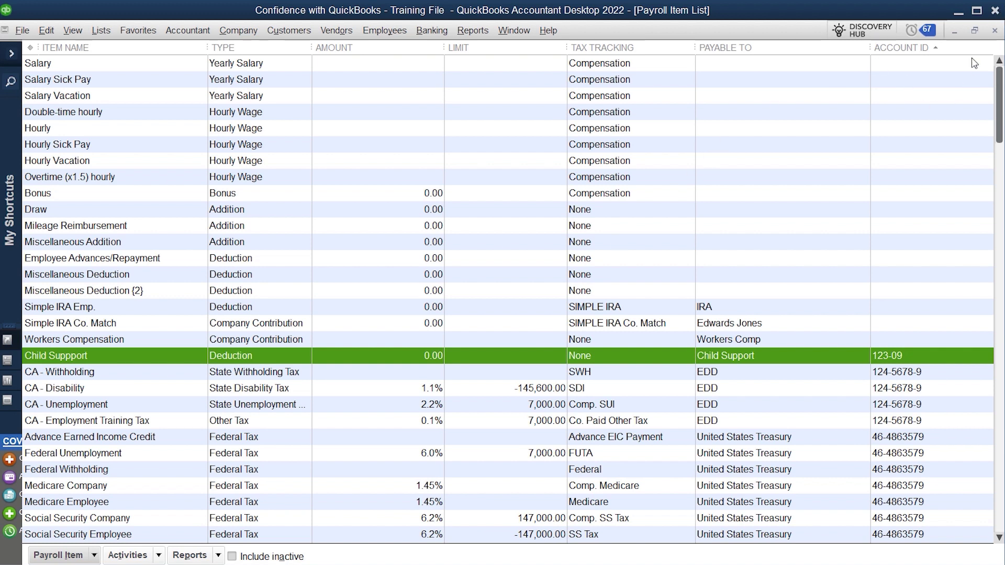
# Close the Payroll Item List window.
pyautogui.click(995, 32)
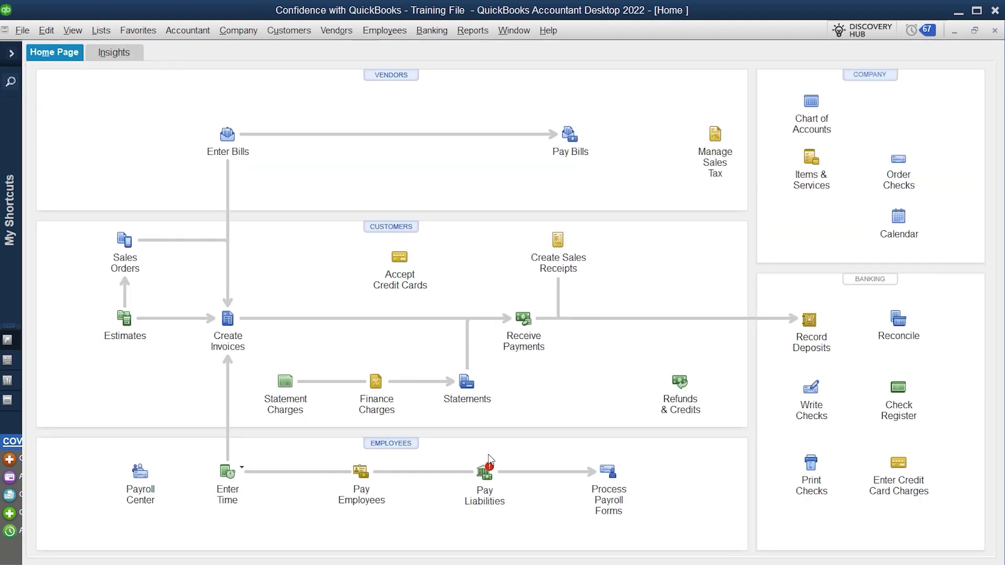